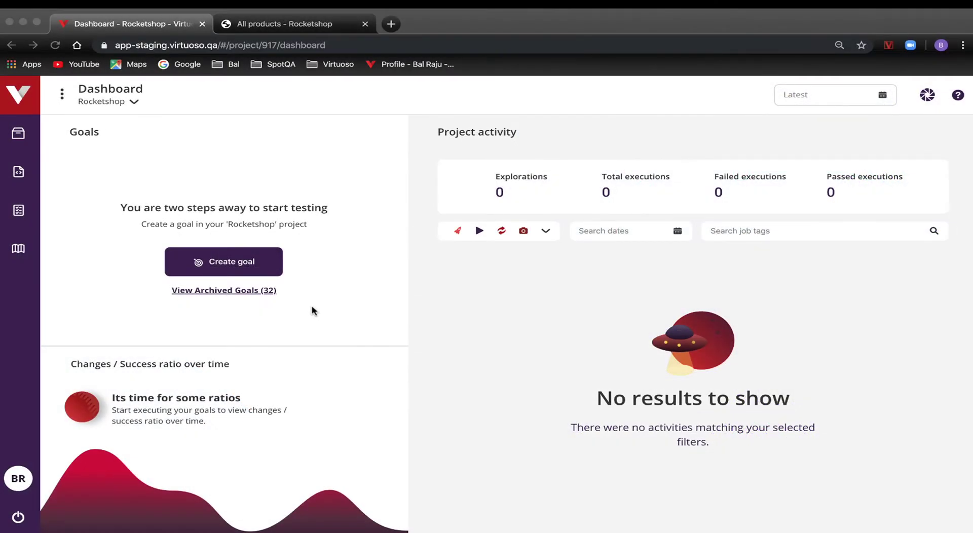
pyautogui.click(289, 287)
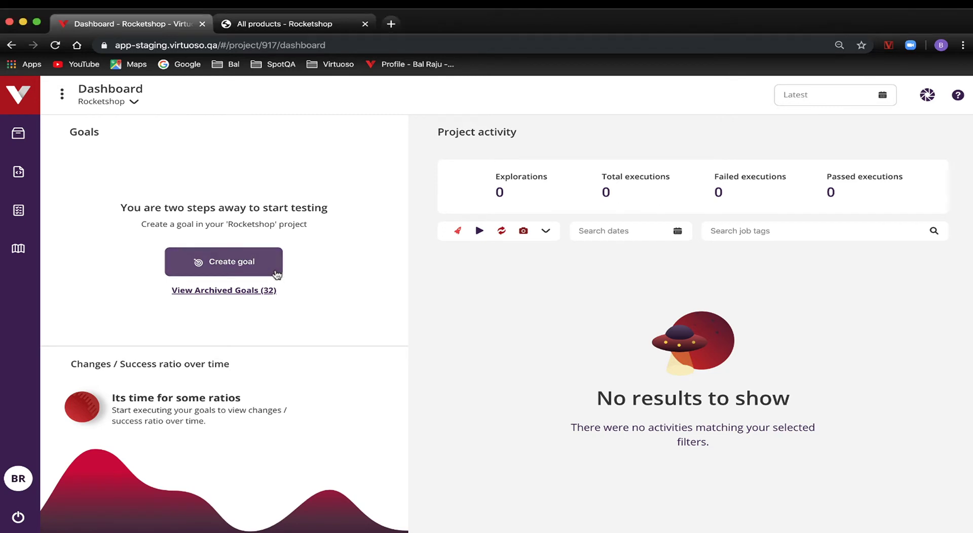
pyautogui.click(269, 266)
pyautogui.write('Data')
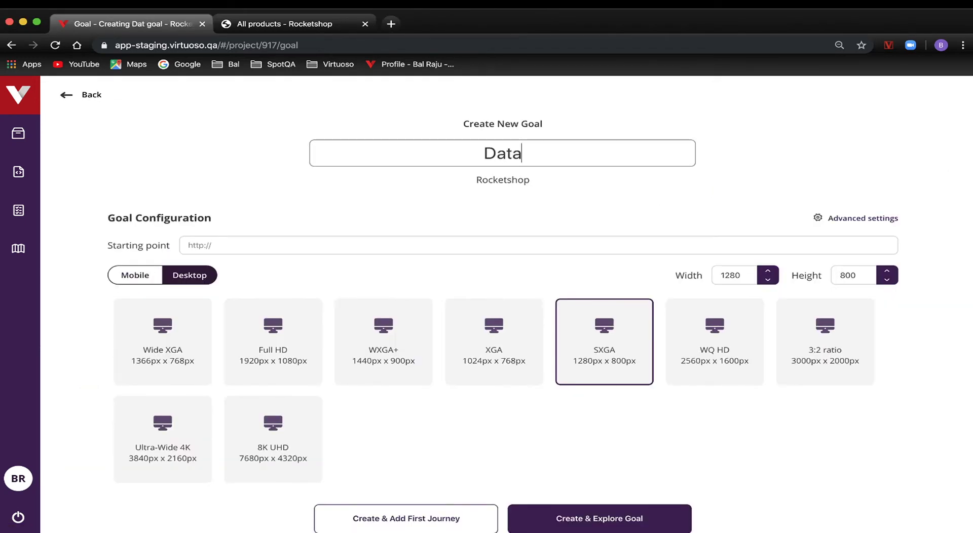
pyautogui.write(' Driven Jo')
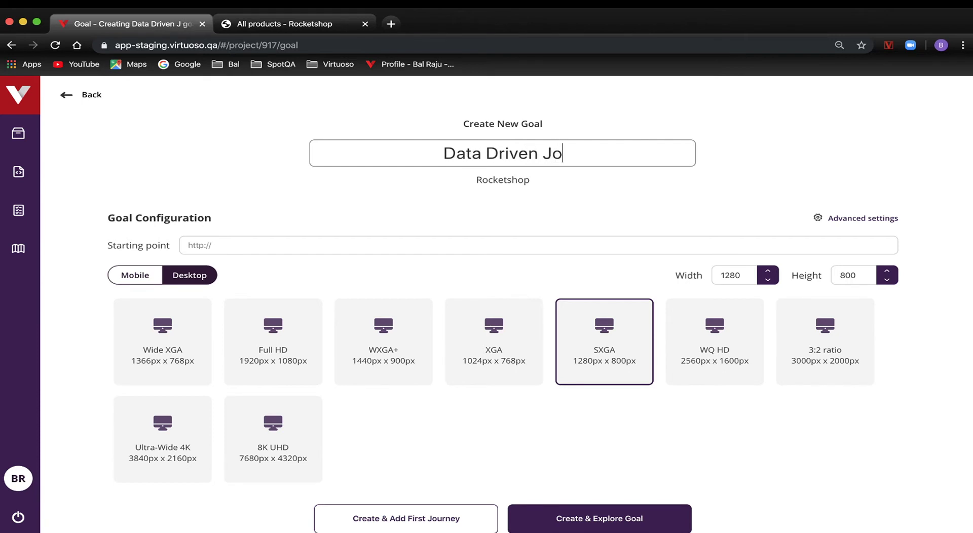
pyautogui.write('urney')
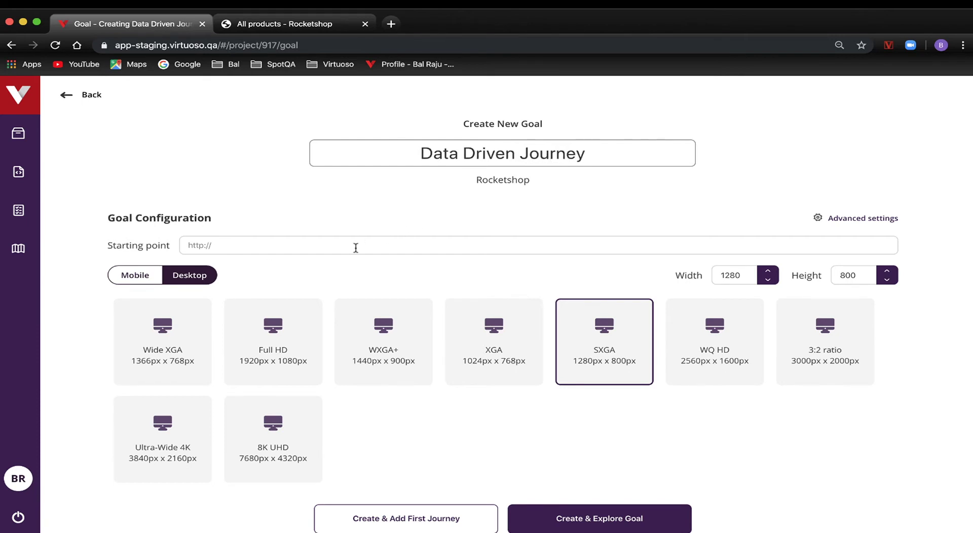
pyautogui.click(352, 248)
pyautogui.write('http://rocketshop.virtuoso.qa/instance/hopeful-poincare')
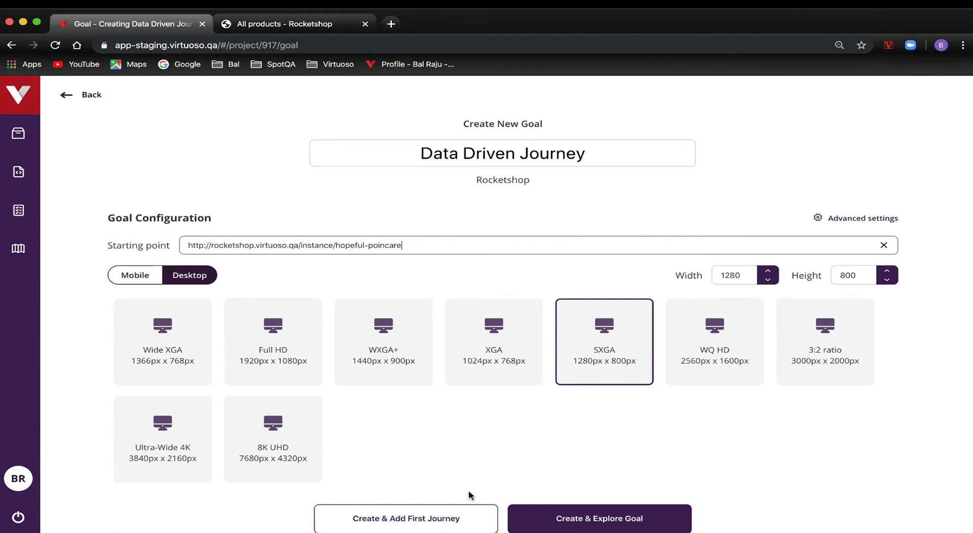
pyautogui.click(481, 517)
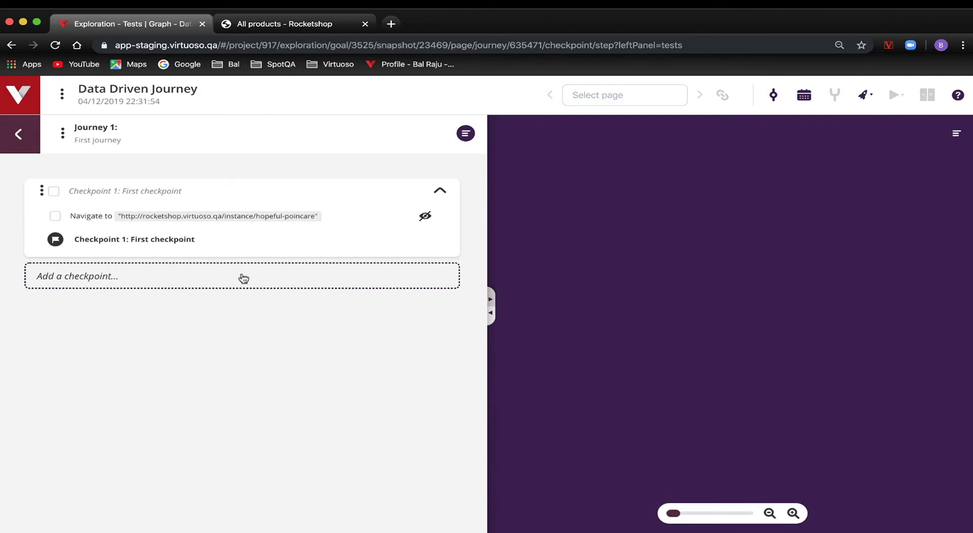
# - In Rocketshop, add a red Gone Testing T-shirt to the bag, view the bag, and go back to Virtuoso
pyautogui.click(286, 24)
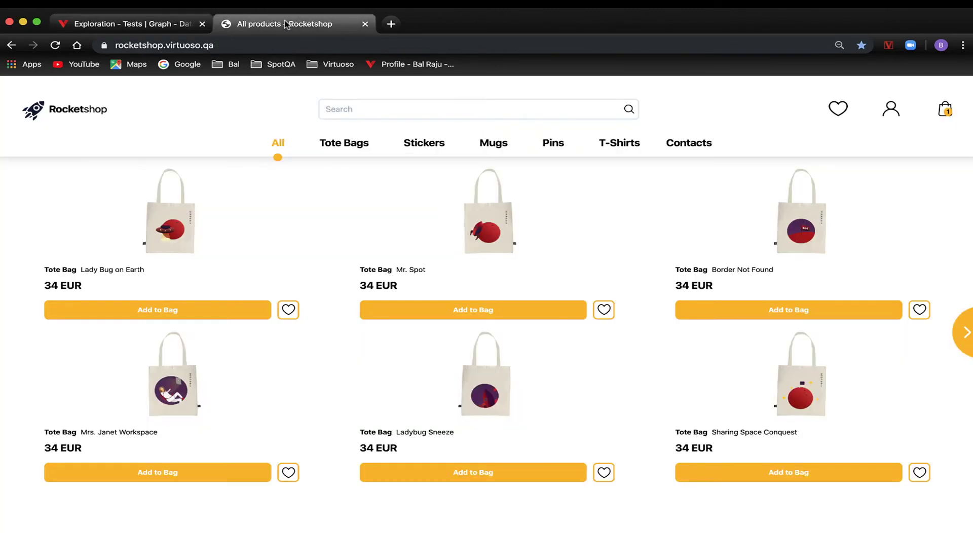
pyautogui.click(629, 146)
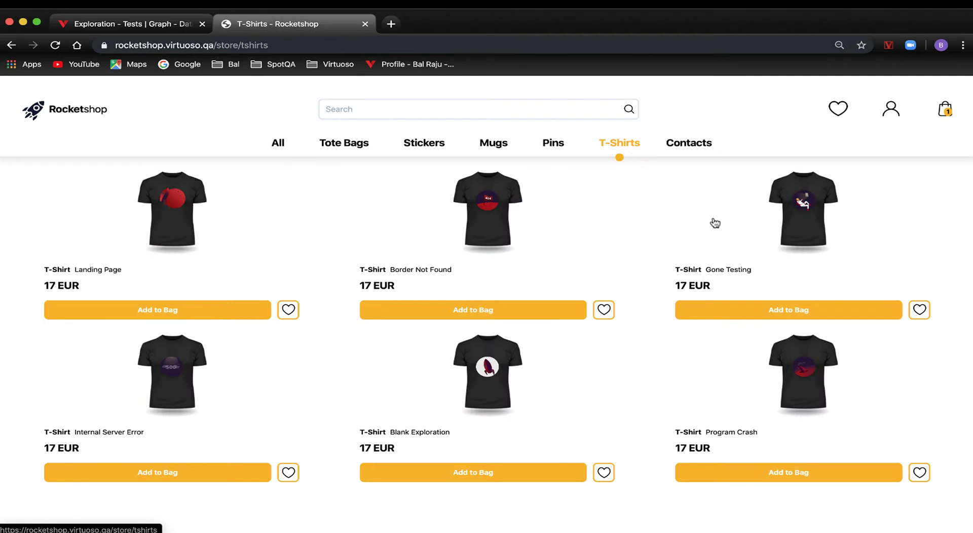
pyautogui.click(756, 258)
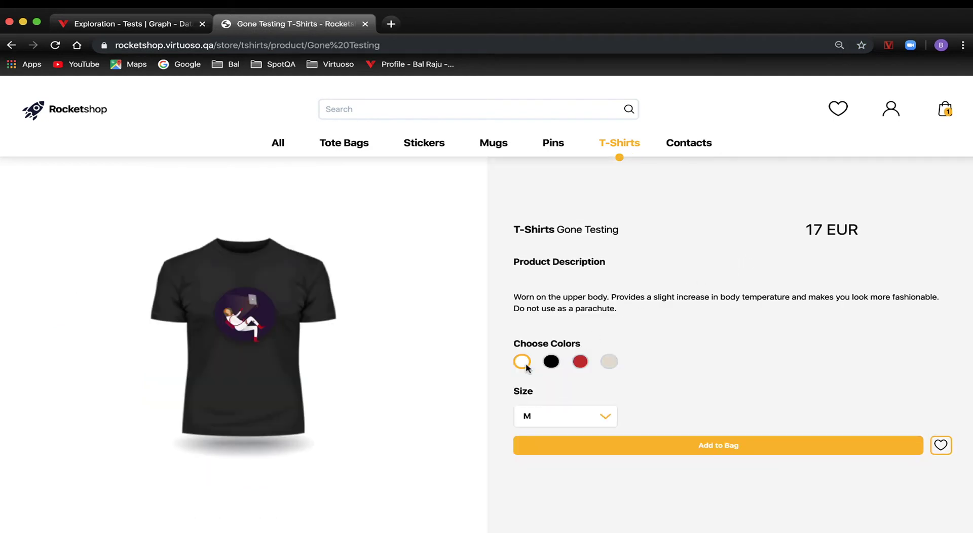
pyautogui.click(551, 362)
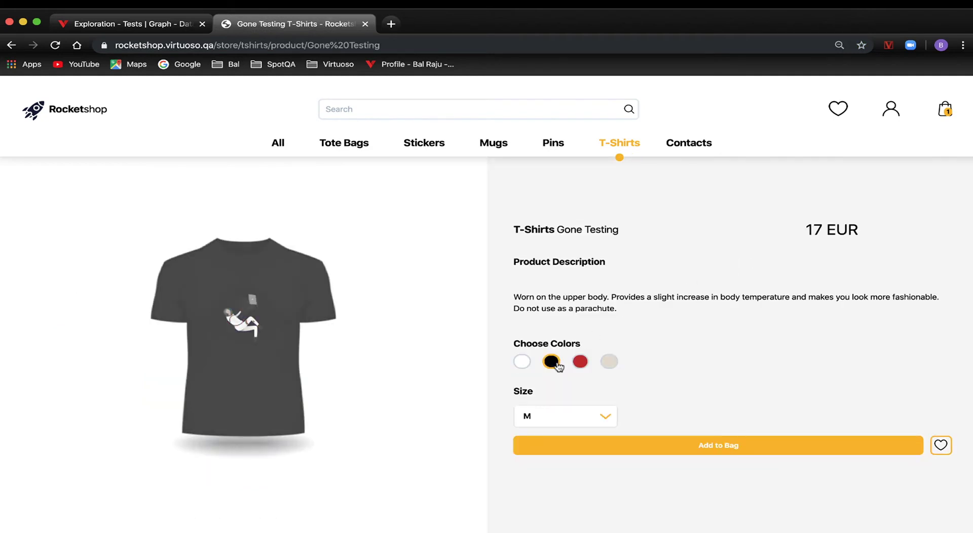
pyautogui.click(576, 416)
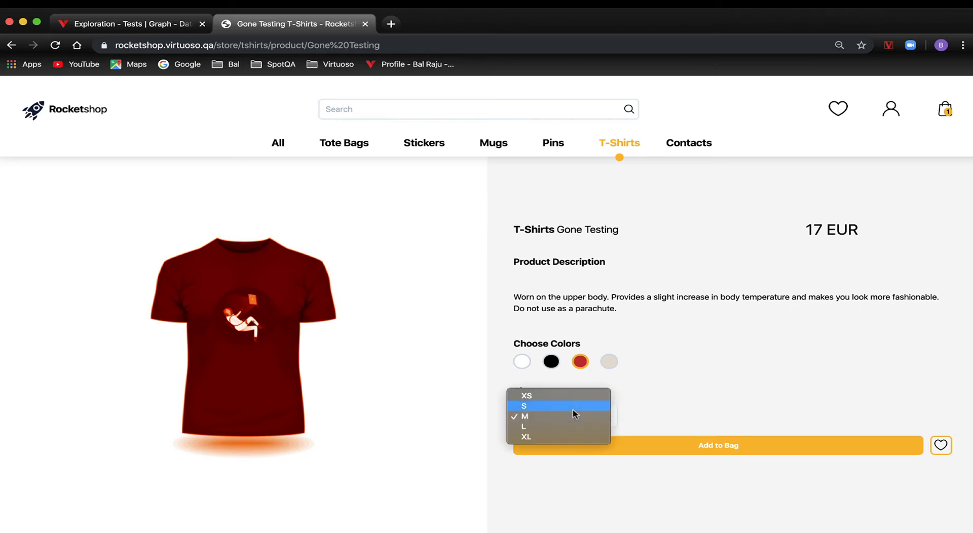
pyautogui.click(651, 437)
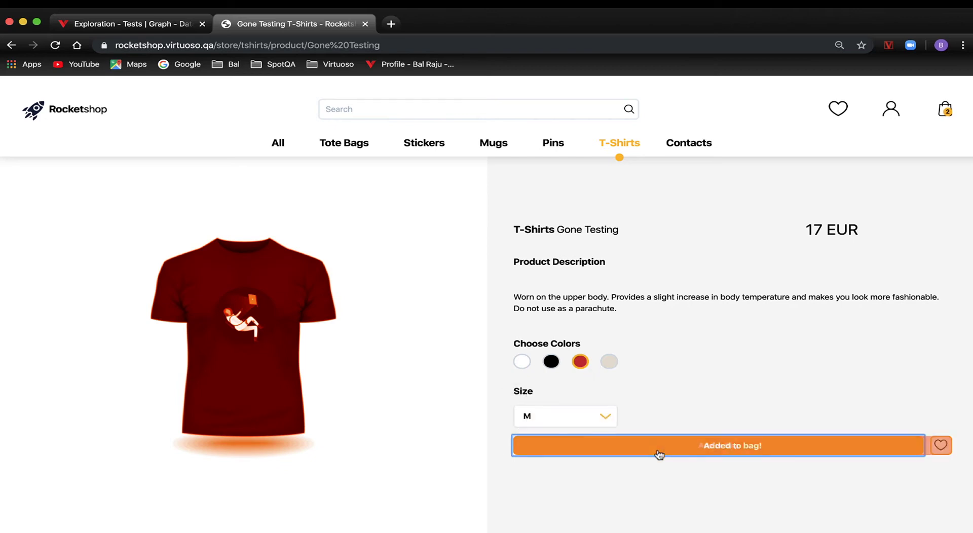
pyautogui.click(939, 114)
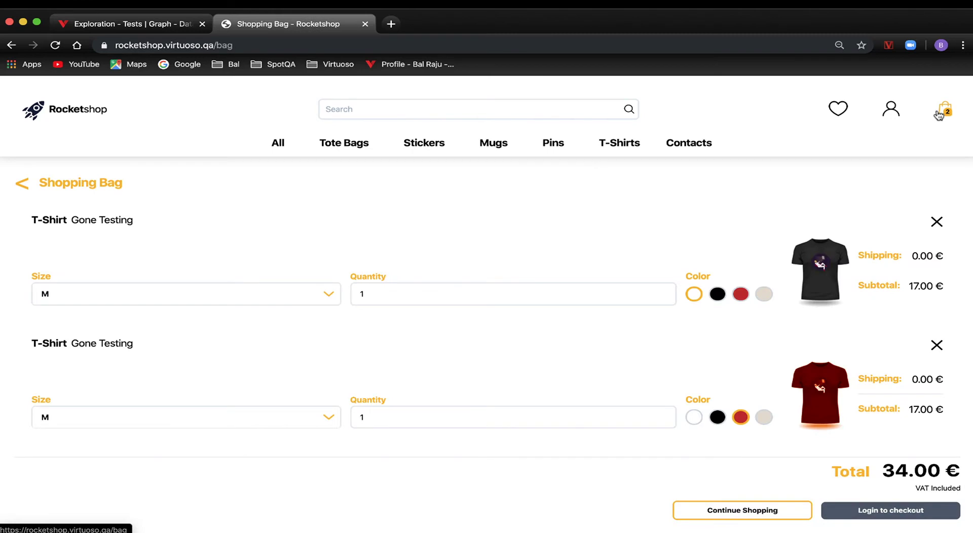
pyautogui.click(97, 24)
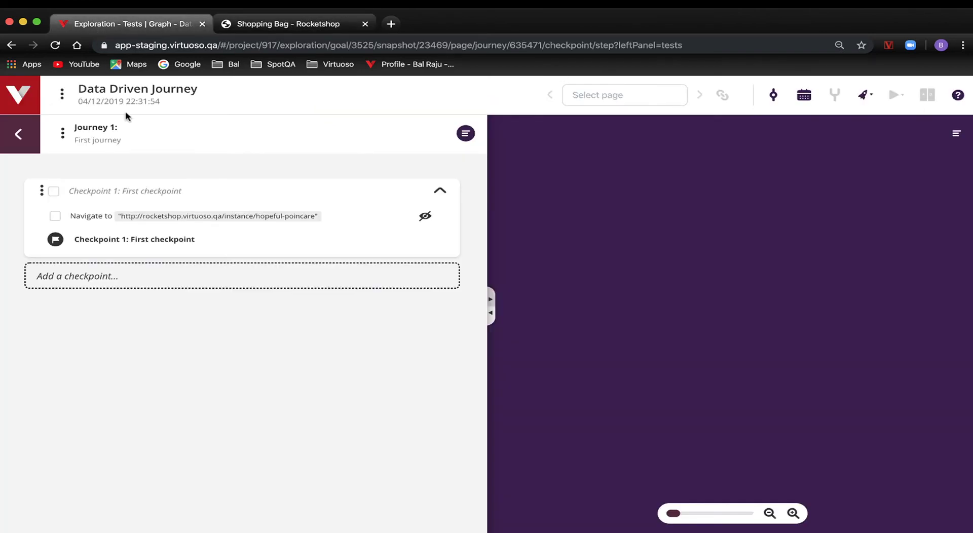
# - Add a second checkpoint named 'Select T-Shirt' to Journey 1
pyautogui.click(182, 275)
pyautogui.write('Select T-Shirt')
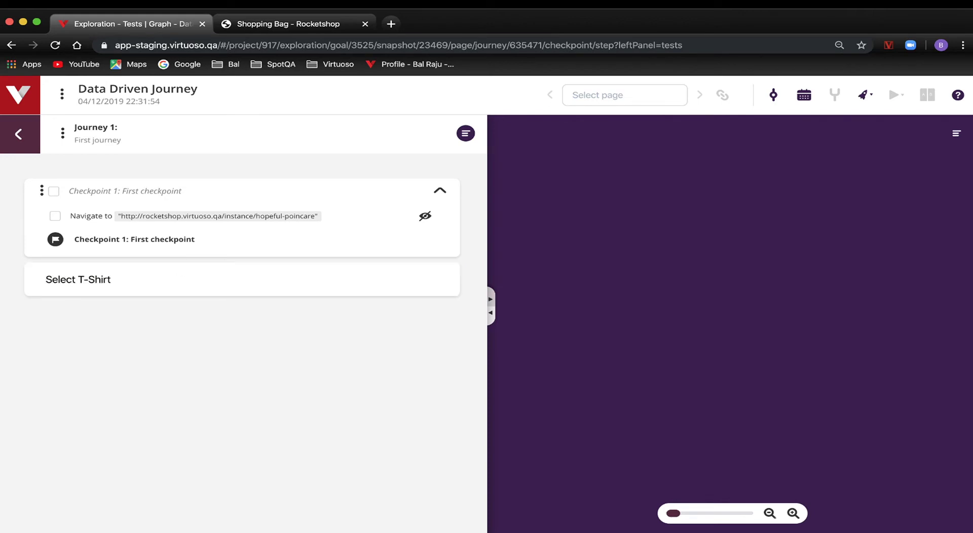
pyautogui.press('Return')
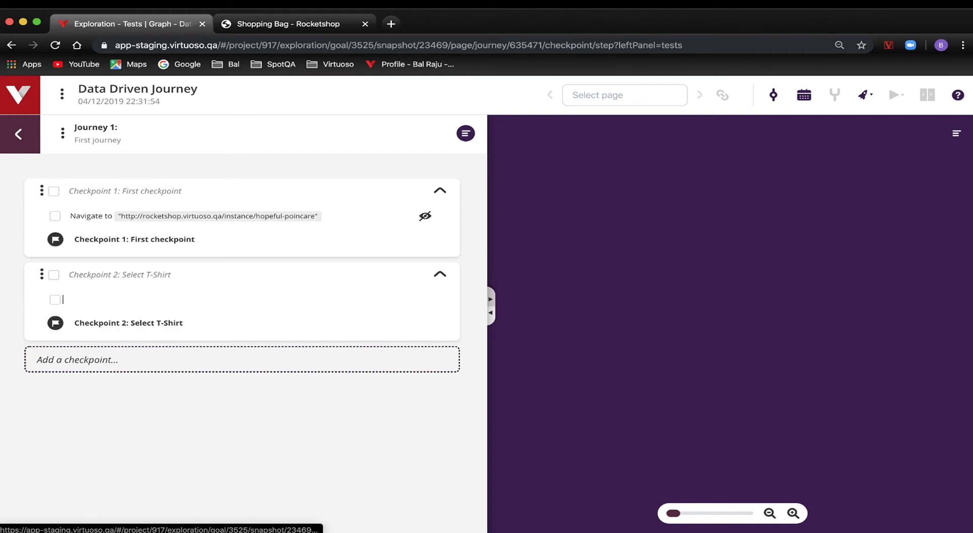
pyautogui.press('super+Tab')
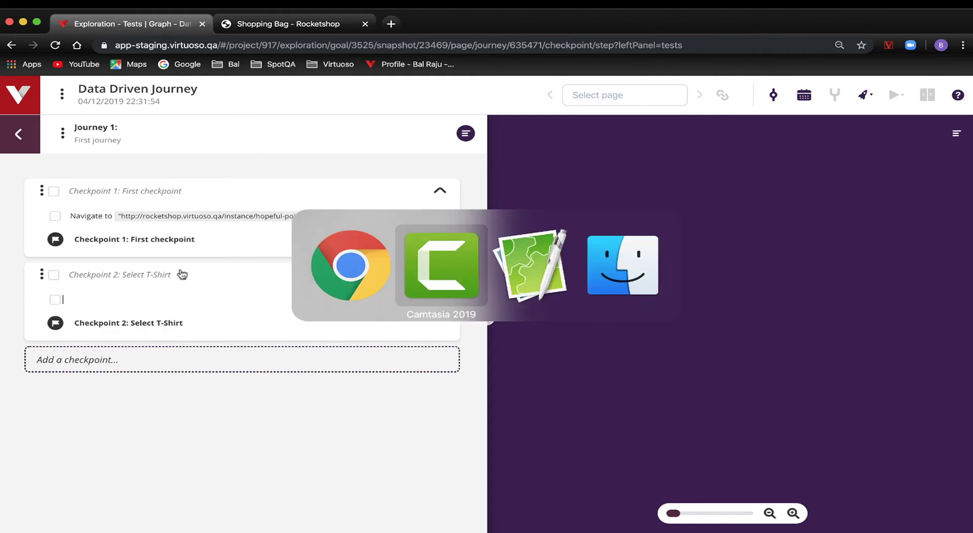
# - Paste the seven prepared T-shirt steps from CotEditor into Select T-Shirt and execute Journey 1
pyautogui.press('super+Tab')
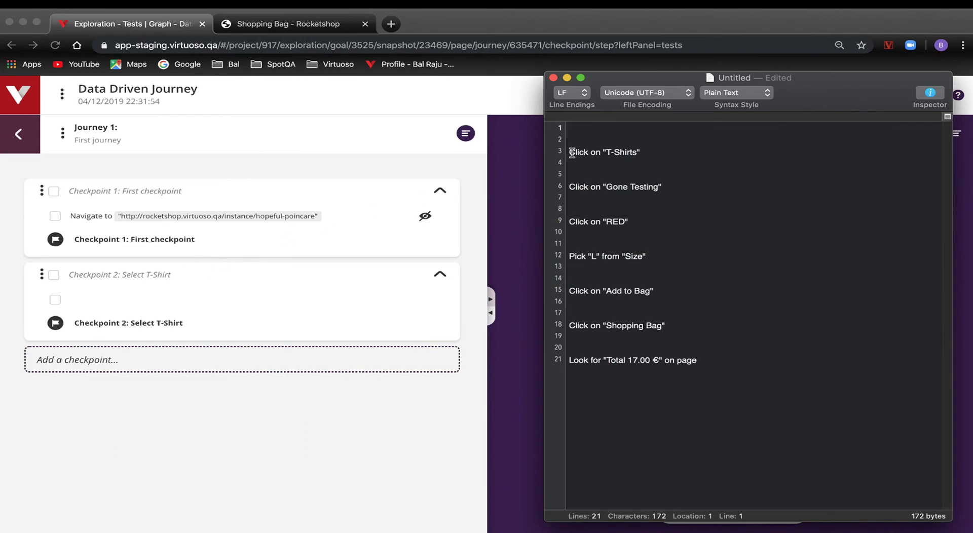
pyautogui.moveTo(572, 152); pyautogui.dragTo(690, 368)
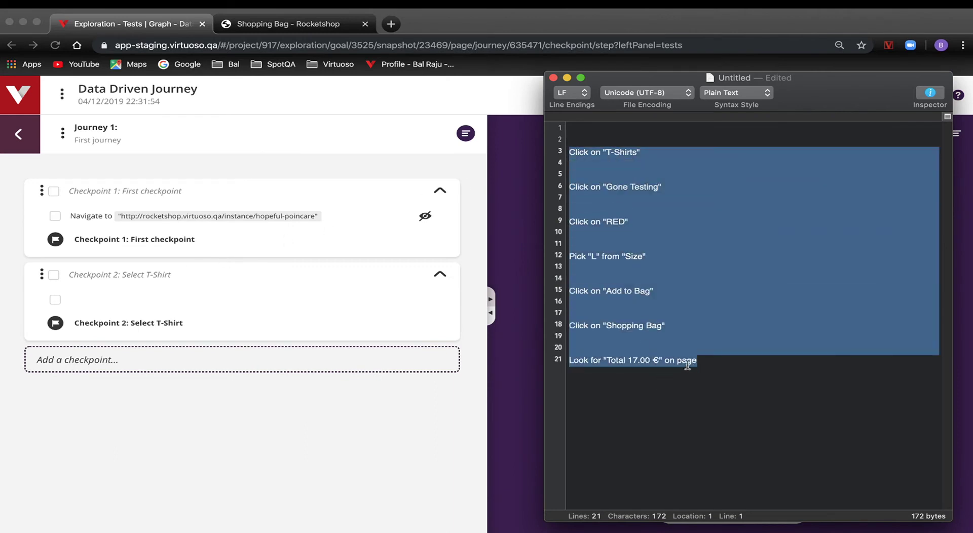
pyautogui.rightClick(689, 368)
pyautogui.click(712, 395)
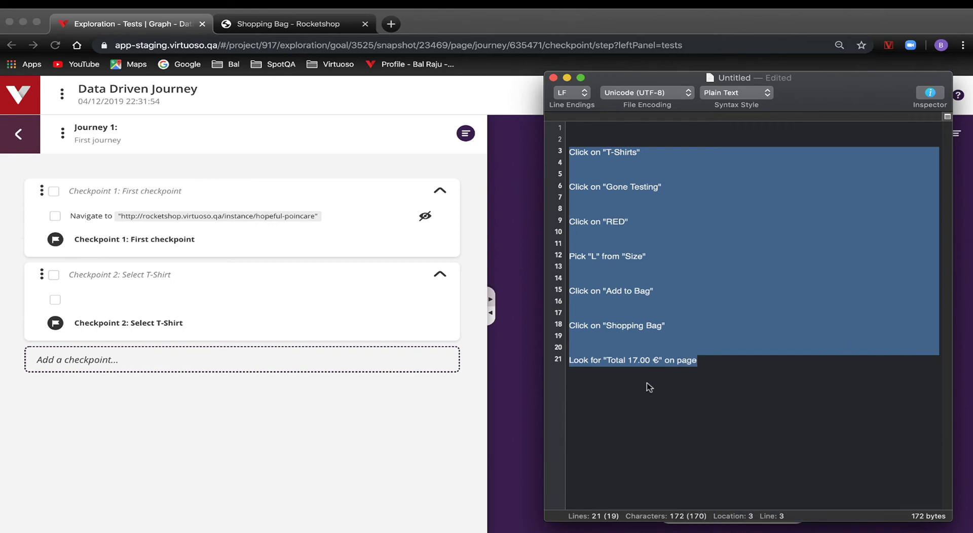
pyautogui.click(166, 300)
pyautogui.hotkey('ctrl', 'v')
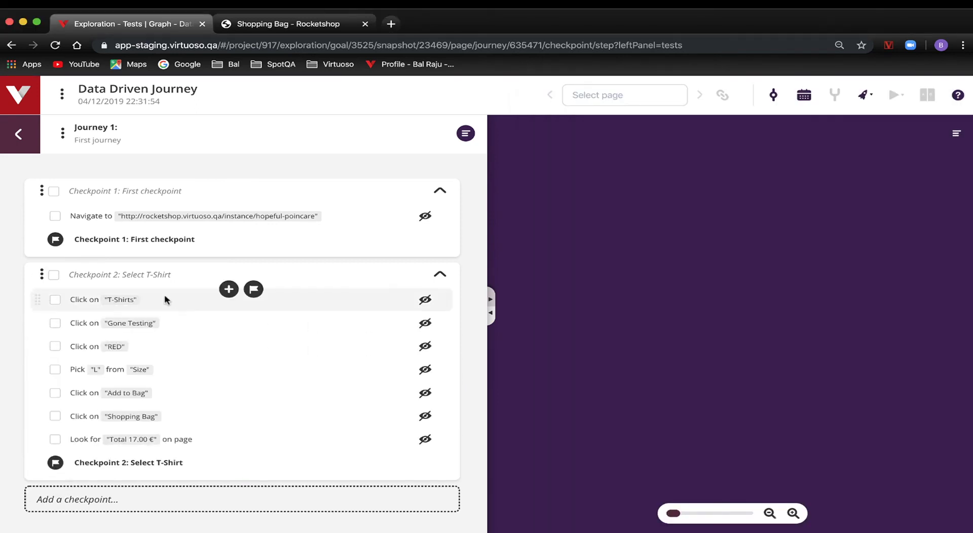
pyautogui.click(62, 135)
pyautogui.click(80, 155)
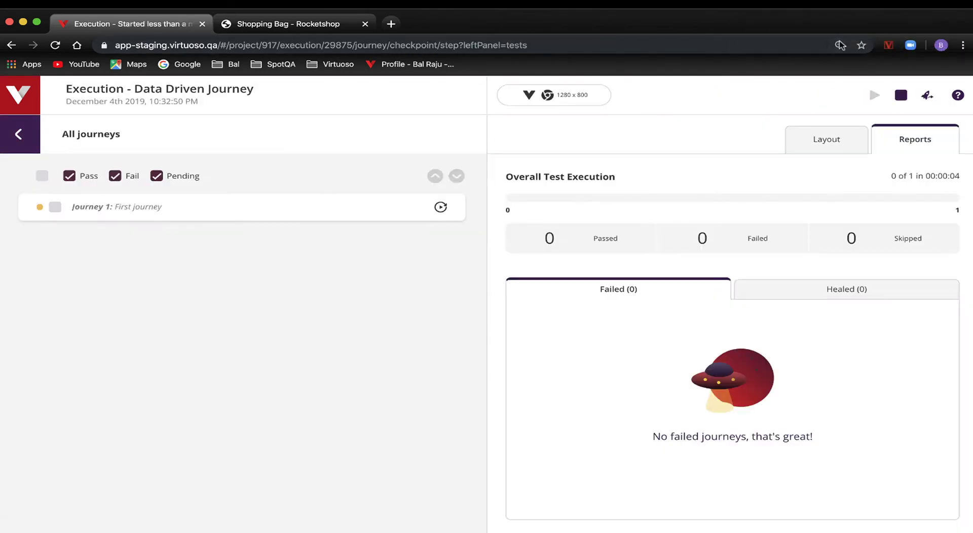
# - Review Journey 1's Navigate, Gone Testing, RED and Pick L from Size step results with Layout snapshots
pyautogui.click(286, 207)
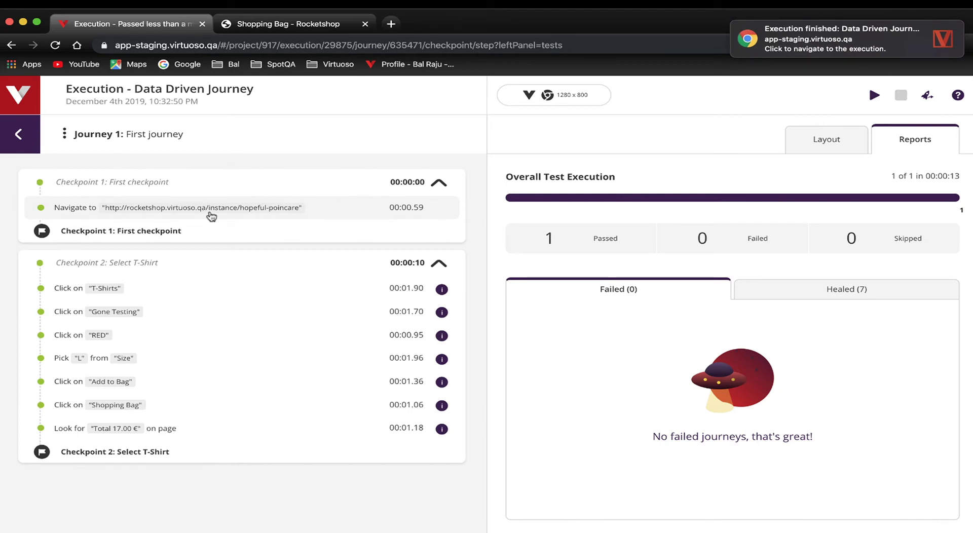
pyautogui.click(212, 216)
pyautogui.click(823, 145)
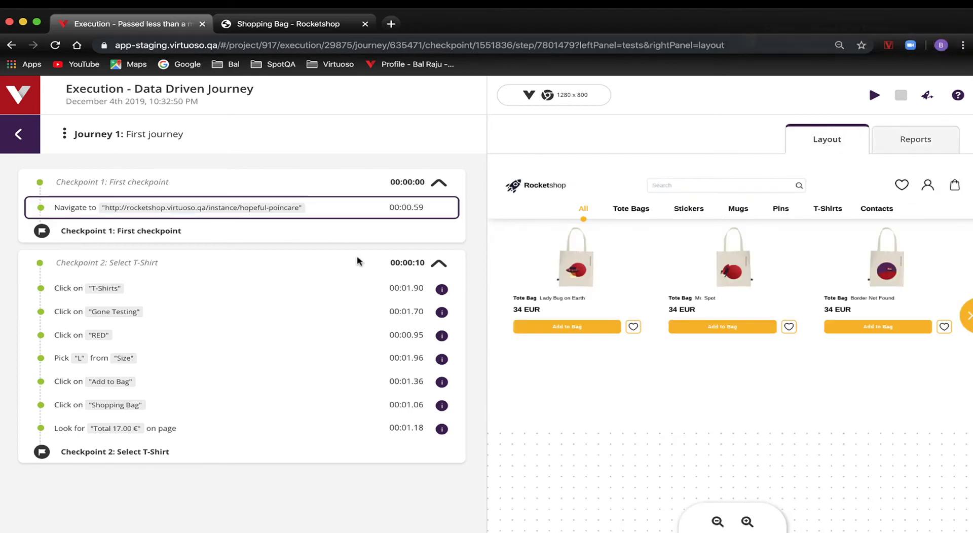
pyautogui.click(245, 312)
pyautogui.click(236, 335)
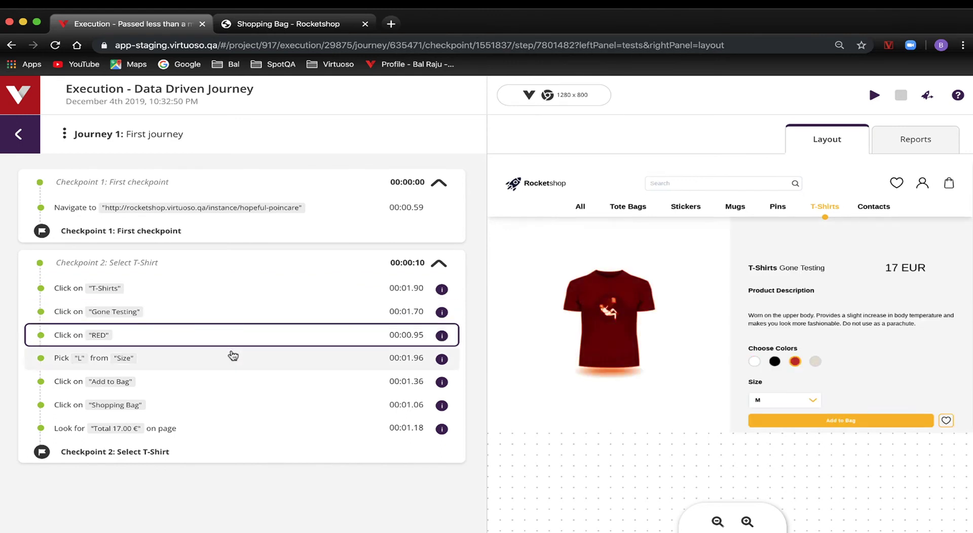
pyautogui.click(232, 357)
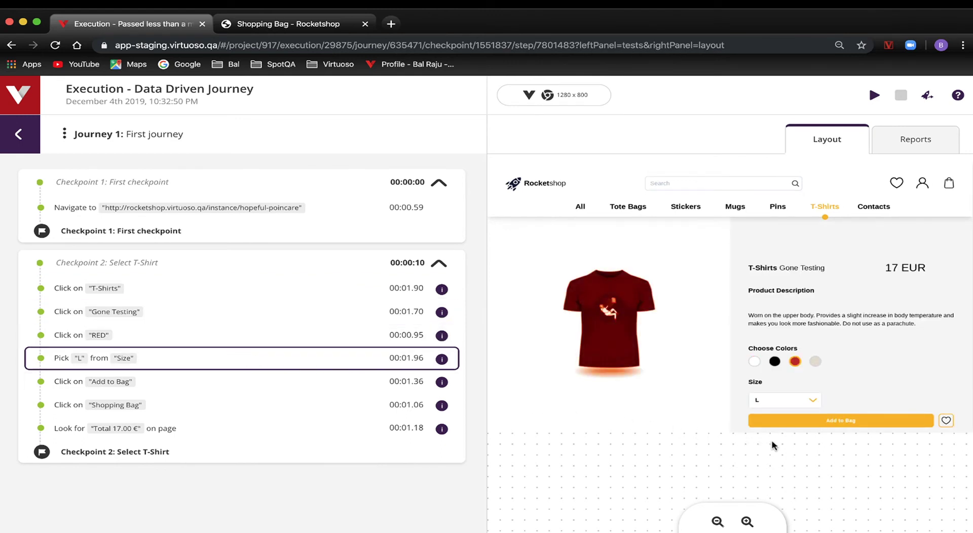
pyautogui.click(37, 101)
pyautogui.click(19, 211)
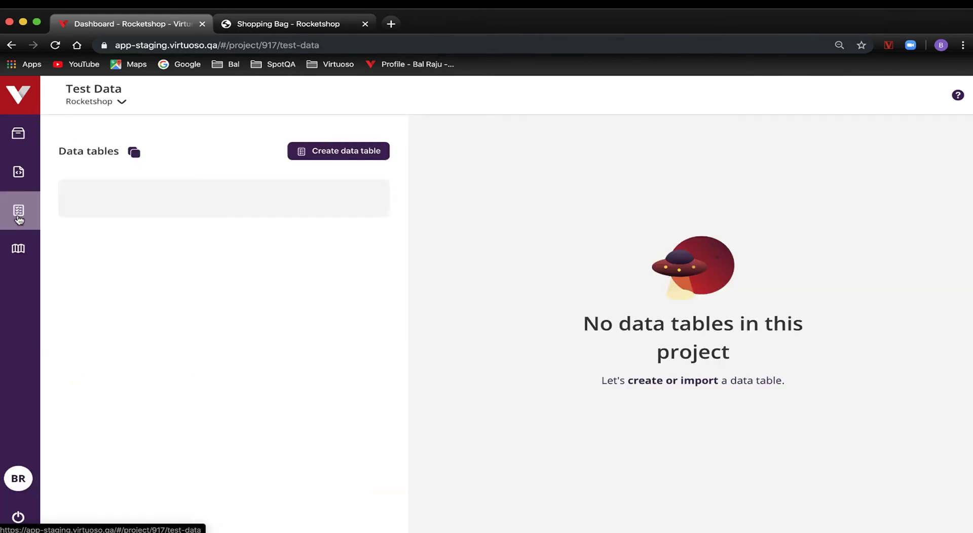
pyautogui.click(208, 208)
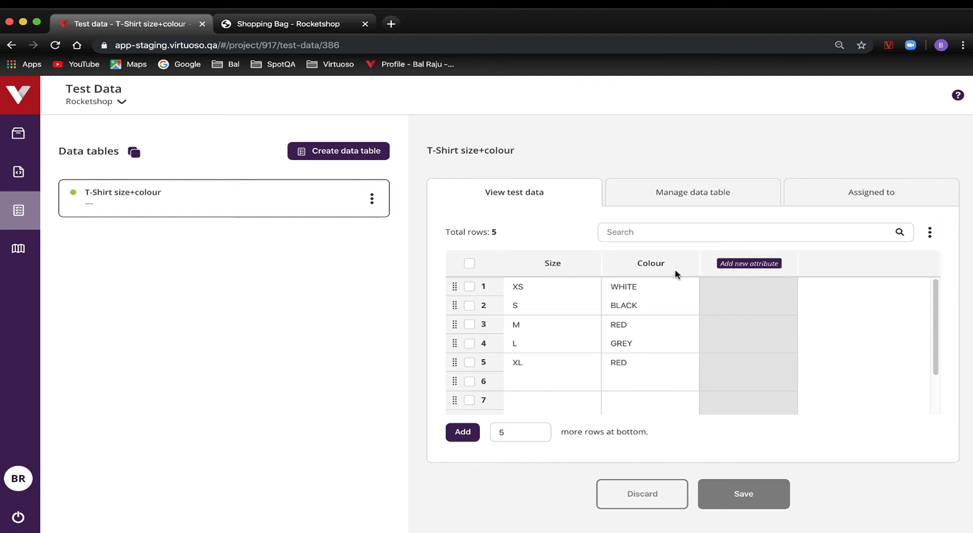
pyautogui.click(547, 291)
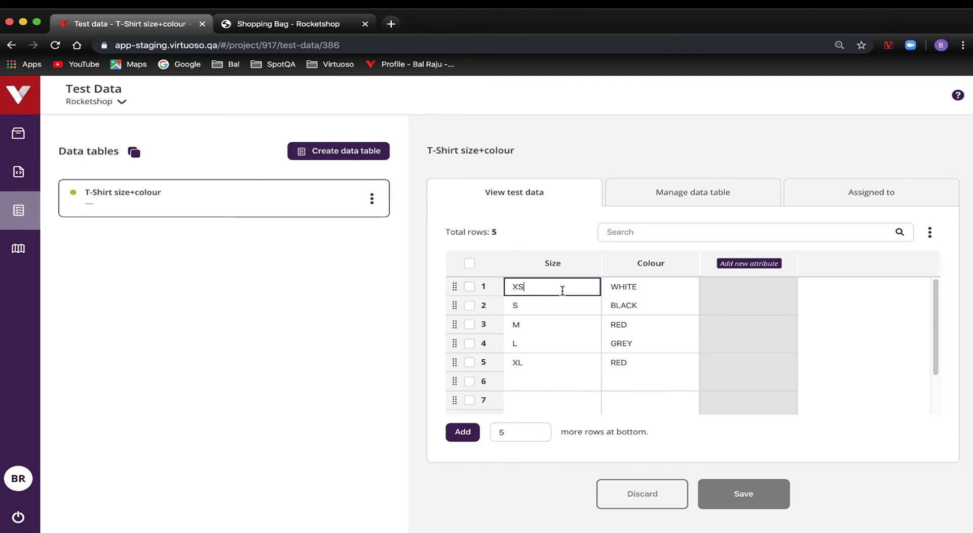
pyautogui.click(654, 288)
pyautogui.click(584, 305)
pyautogui.click(645, 305)
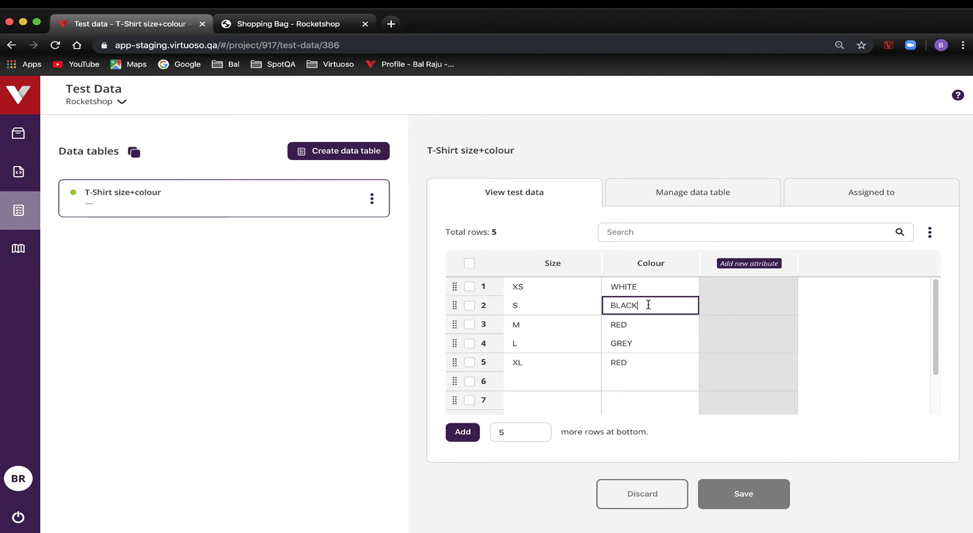
pyautogui.click(527, 365)
pyautogui.click(655, 358)
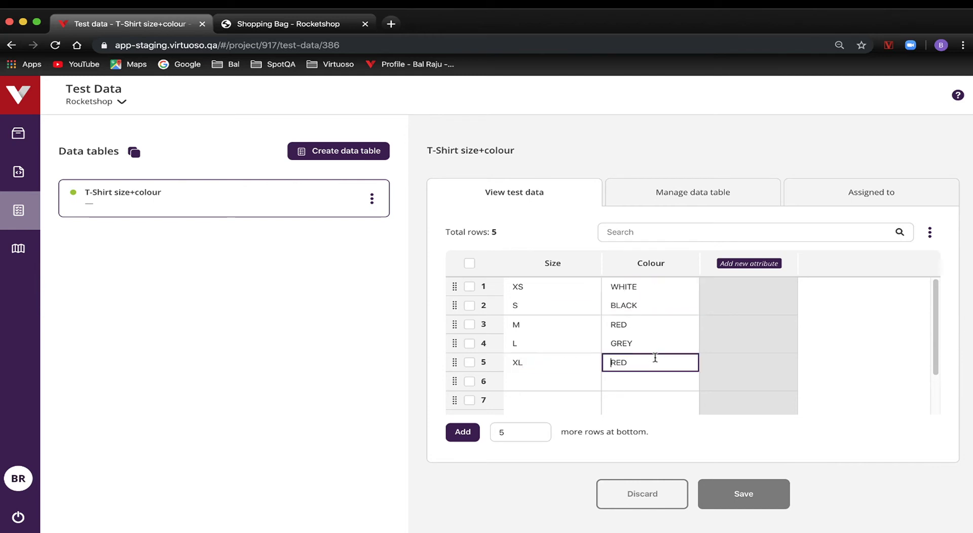
pyautogui.click(382, 153)
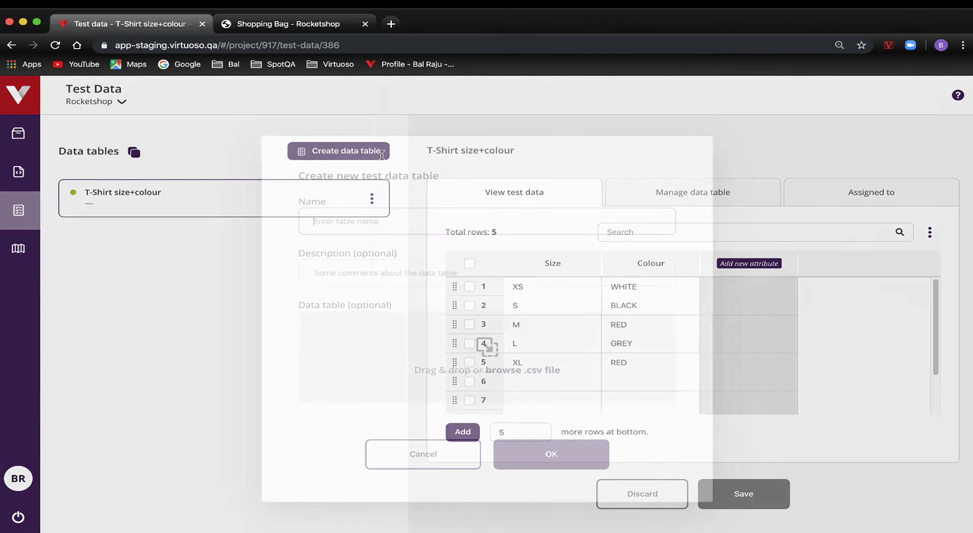
pyautogui.click(478, 440)
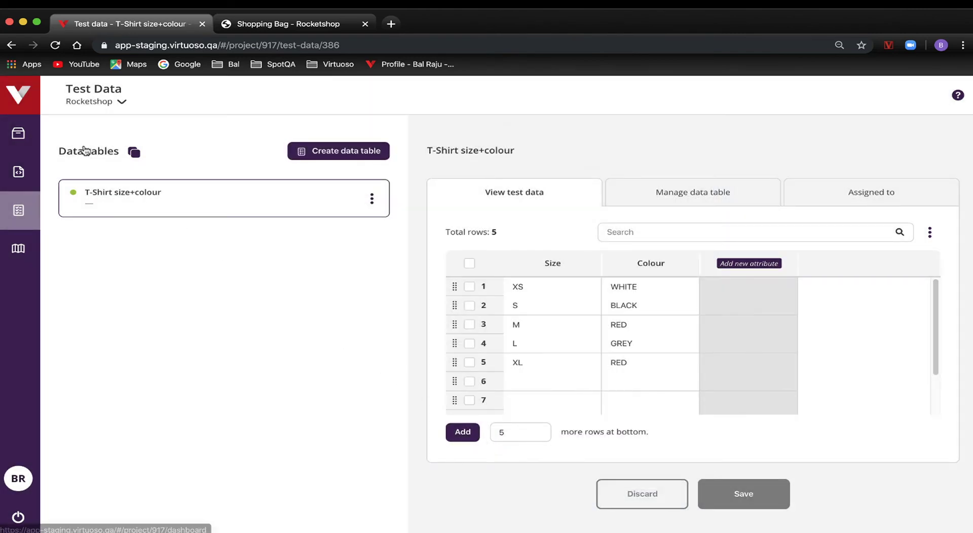
# - Bind Journey 1's Pick L from Size step to the Size column of the T-Shirt size+colour table, and save
pyautogui.click(11, 94)
pyautogui.click(172, 205)
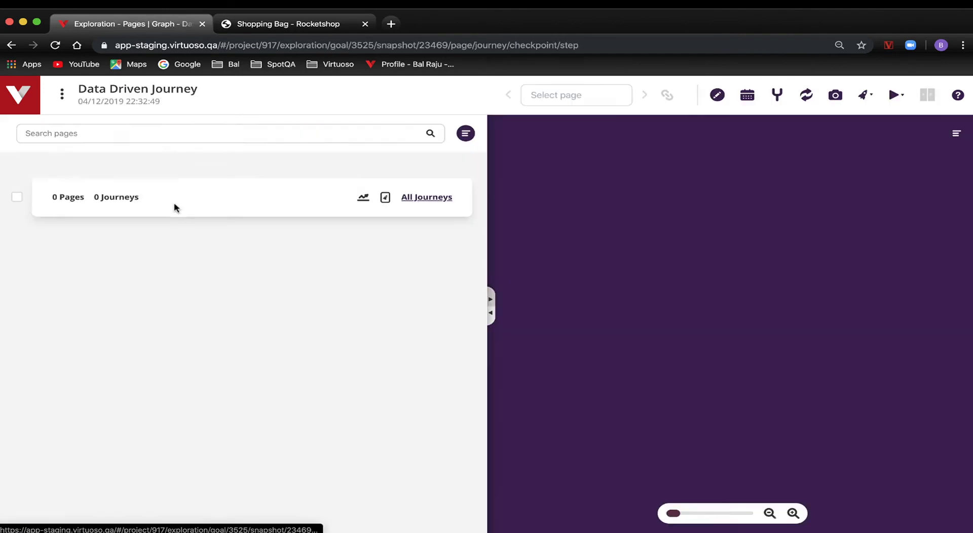
pyautogui.click(159, 196)
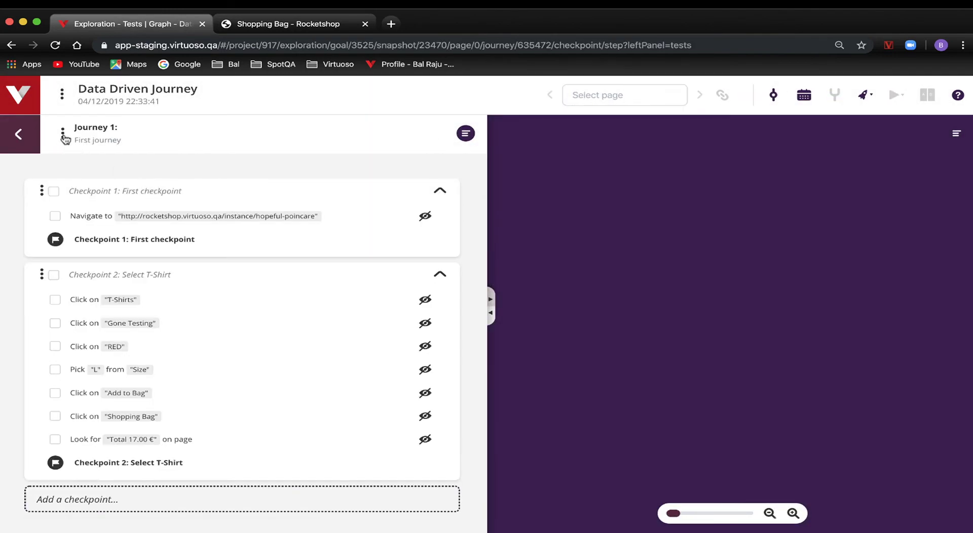
pyautogui.click(62, 133)
pyautogui.click(106, 260)
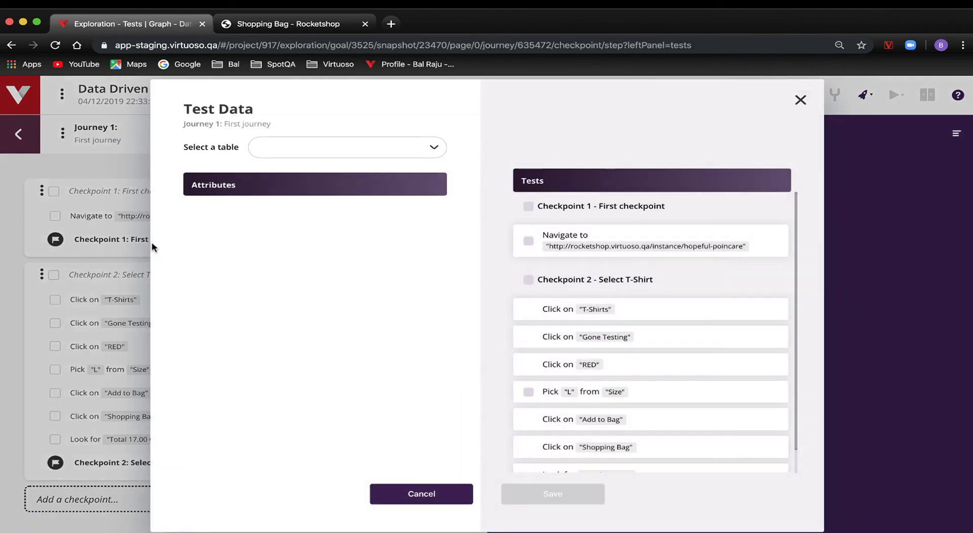
pyautogui.click(410, 159)
pyautogui.click(405, 184)
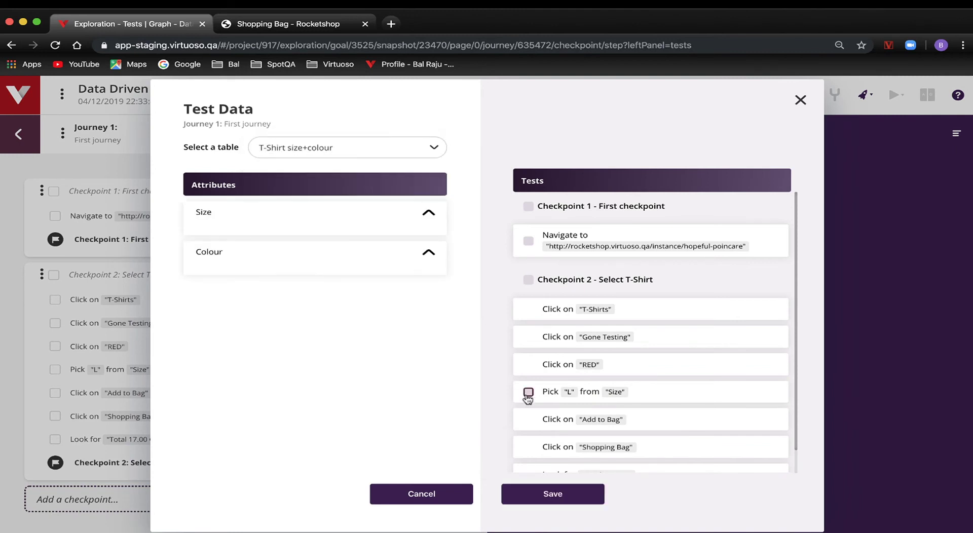
pyautogui.click(527, 395)
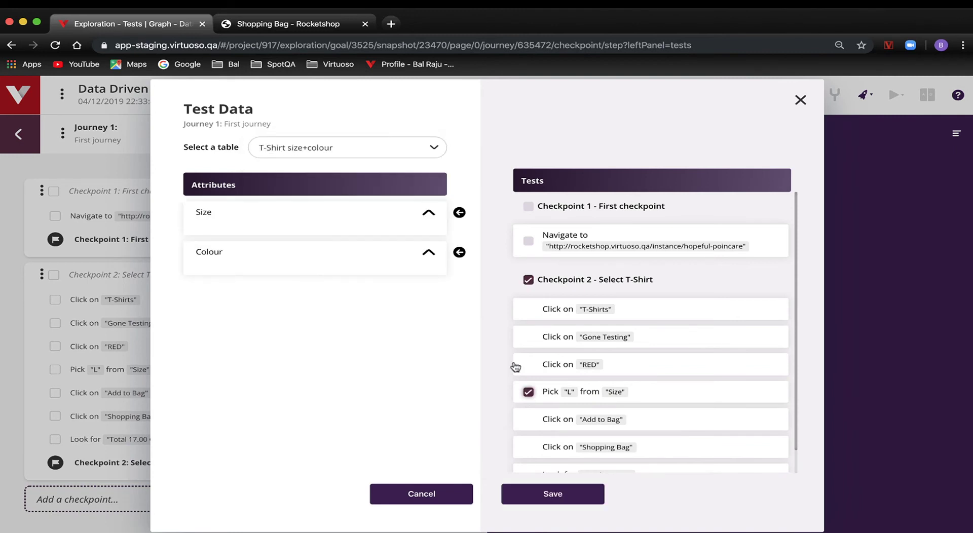
pyautogui.click(459, 214)
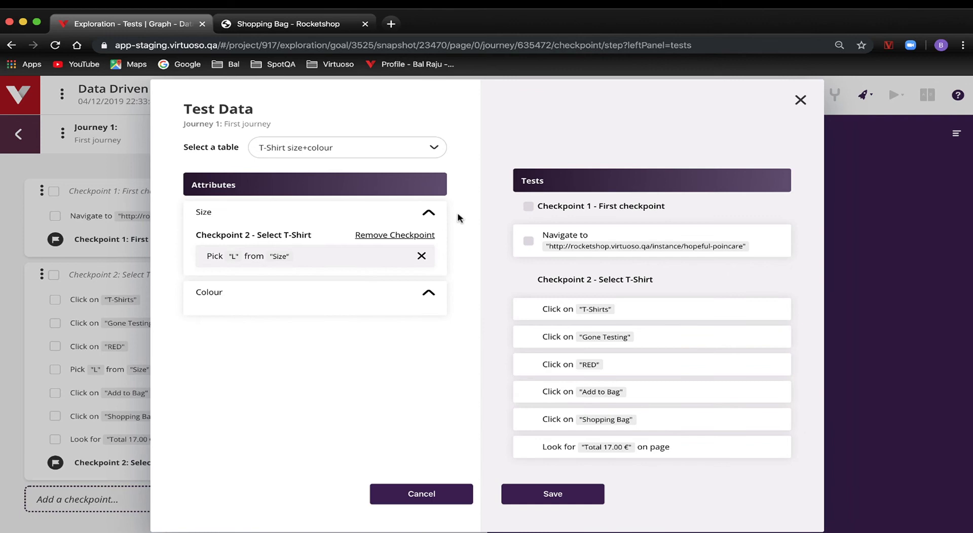
pyautogui.click(510, 502)
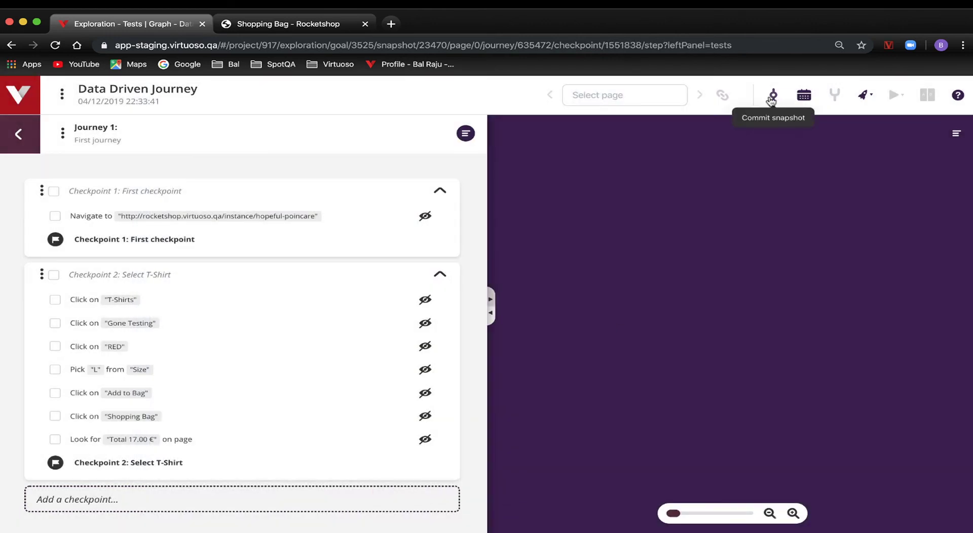
# - Commit a journey snapshot and execute it via Advanced execution with Run with test data on
pyautogui.click(771, 98)
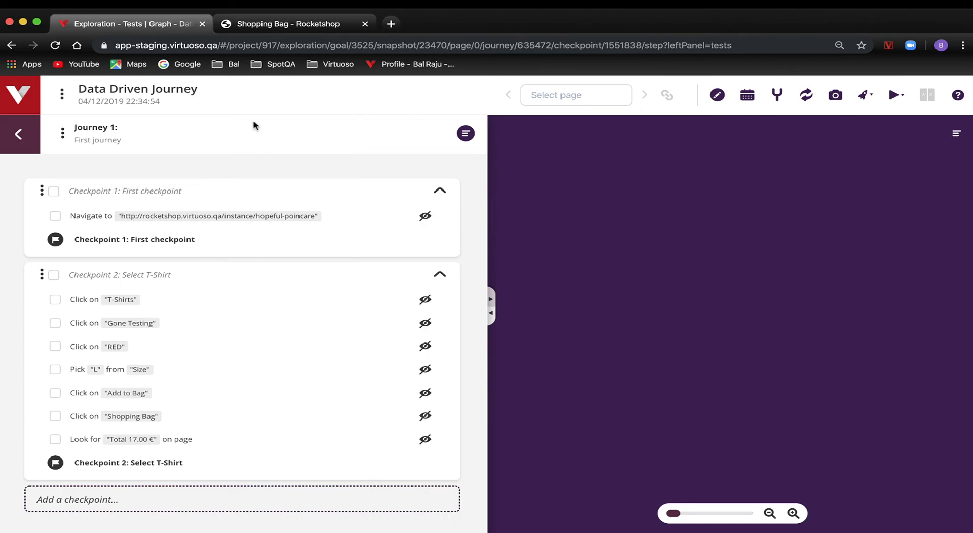
pyautogui.click(62, 133)
pyautogui.click(88, 170)
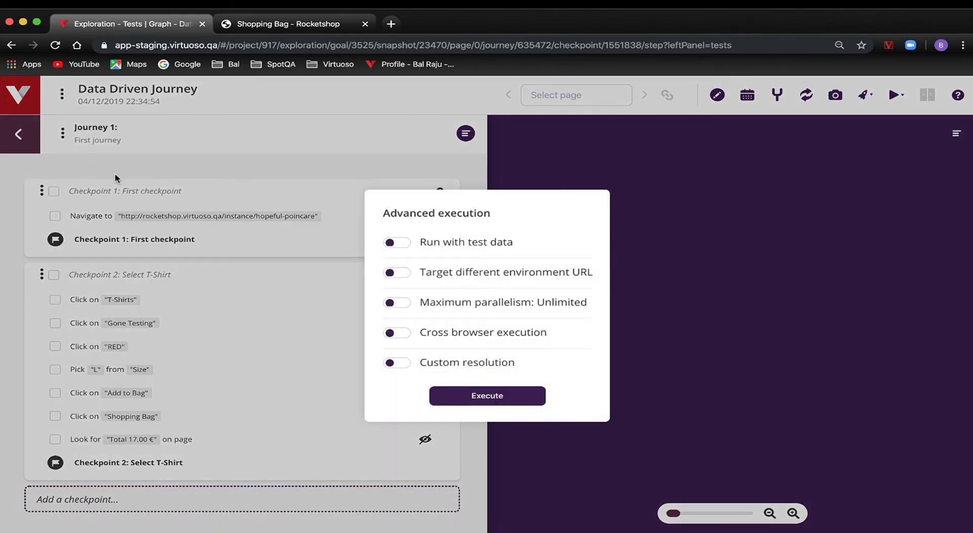
pyautogui.click(436, 247)
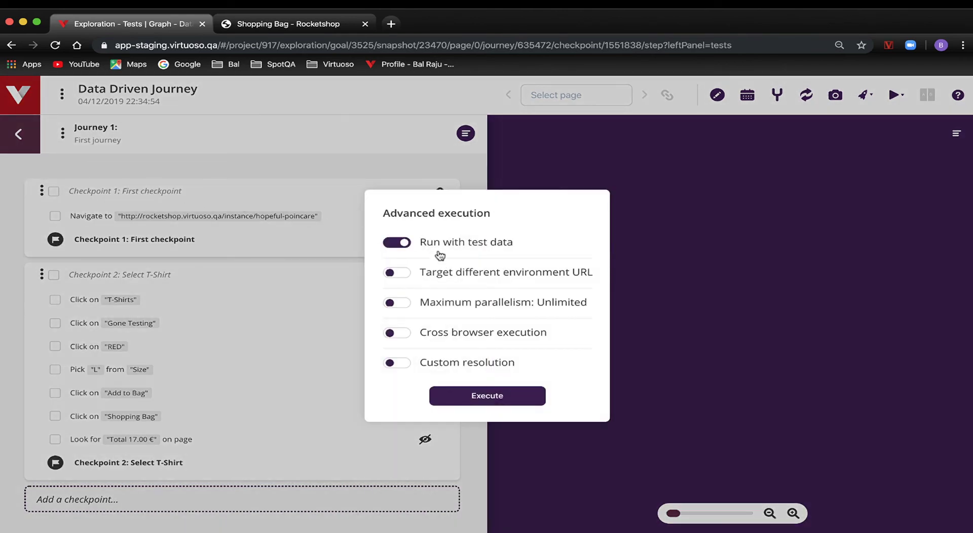
pyautogui.click(464, 402)
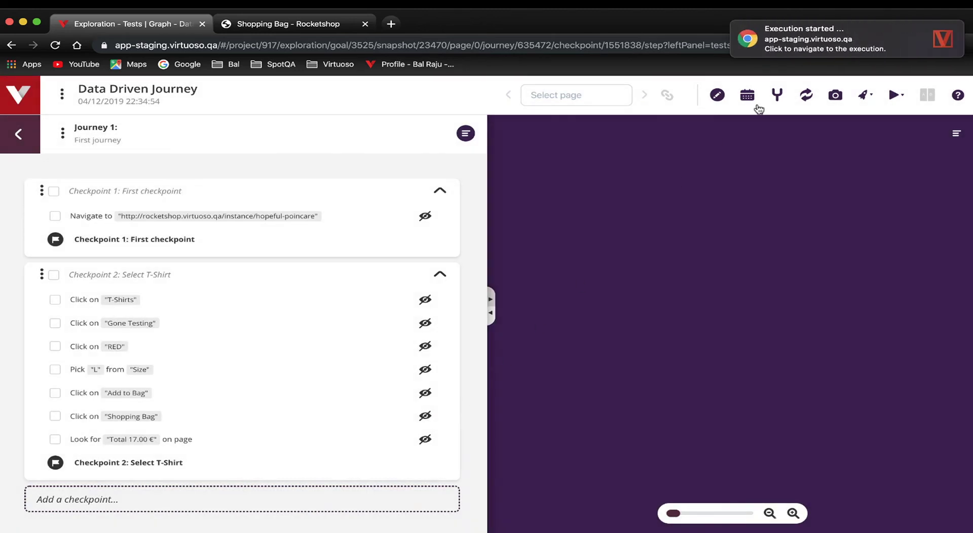
pyautogui.click(30, 97)
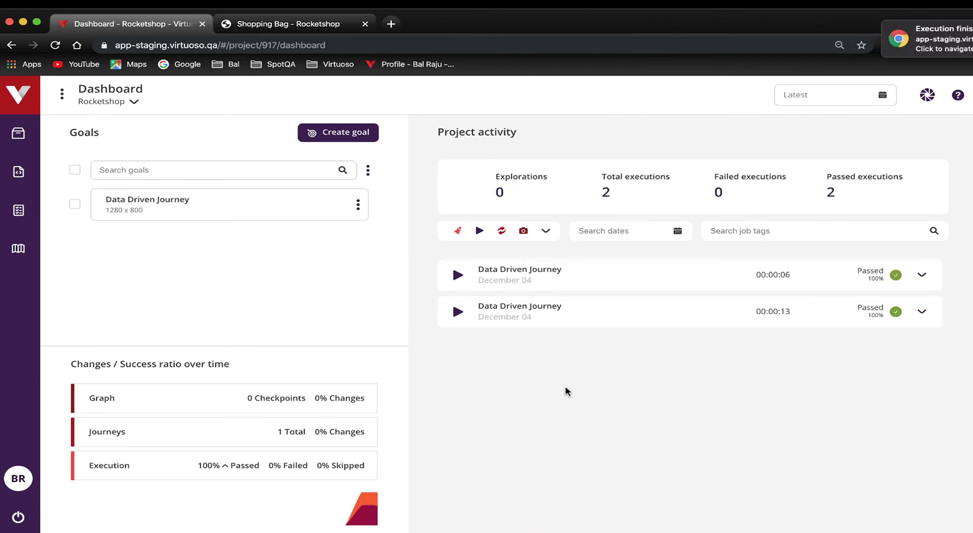
# - Open the newest Data Driven Journey execution from Project activity
pyautogui.click(607, 283)
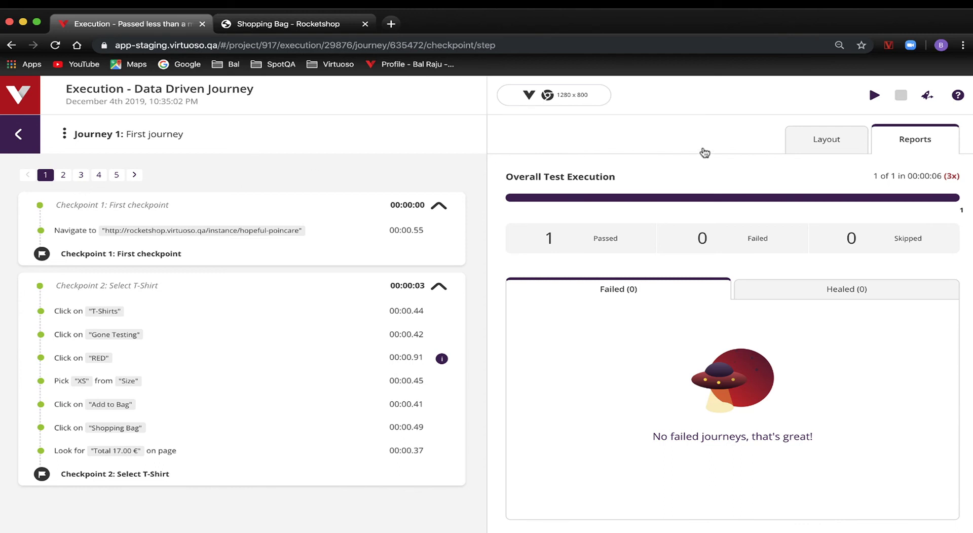
# - Preview the first iteration's Navigate, T-Shirts, Gone Testing, RED and Pick XS steps in Layout view
pyautogui.click(808, 147)
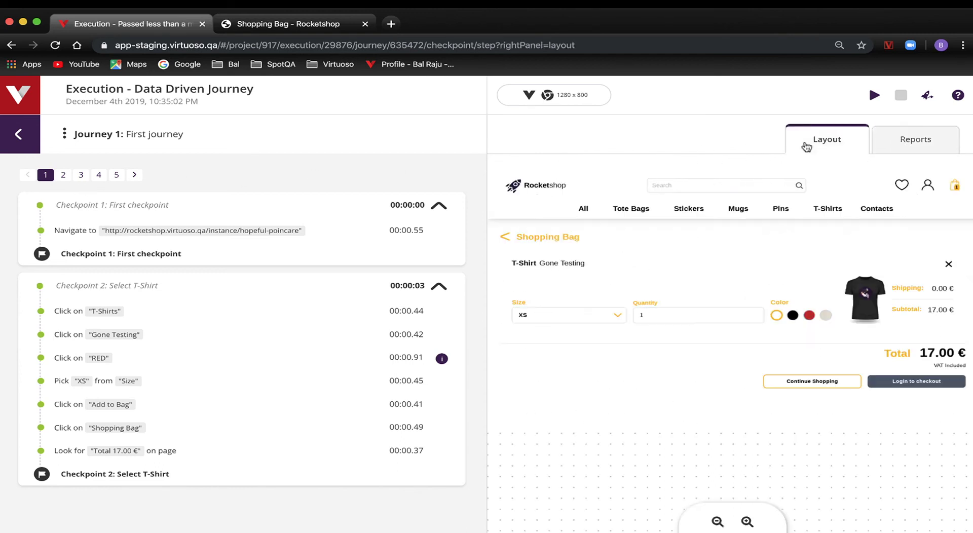
pyautogui.click(238, 233)
pyautogui.click(206, 315)
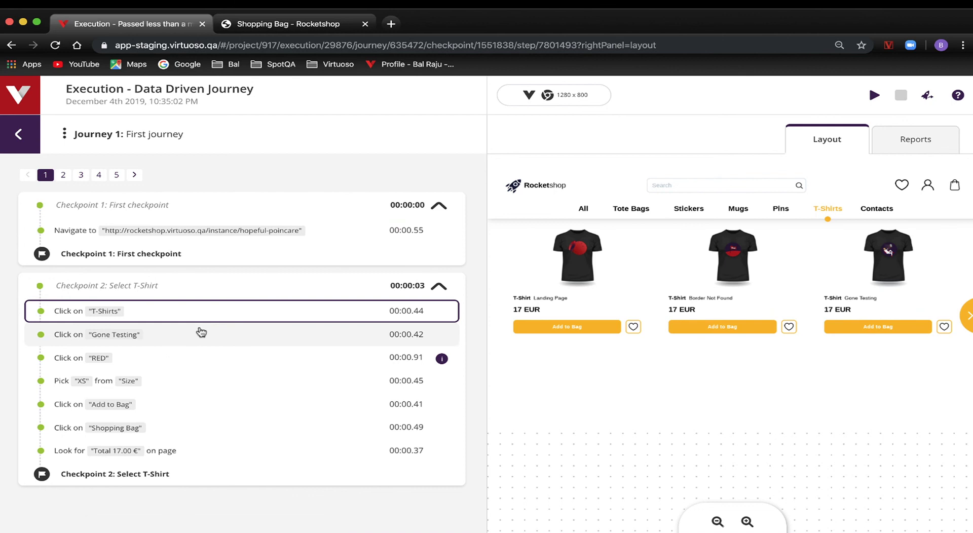
pyautogui.click(198, 334)
pyautogui.click(187, 358)
pyautogui.click(185, 381)
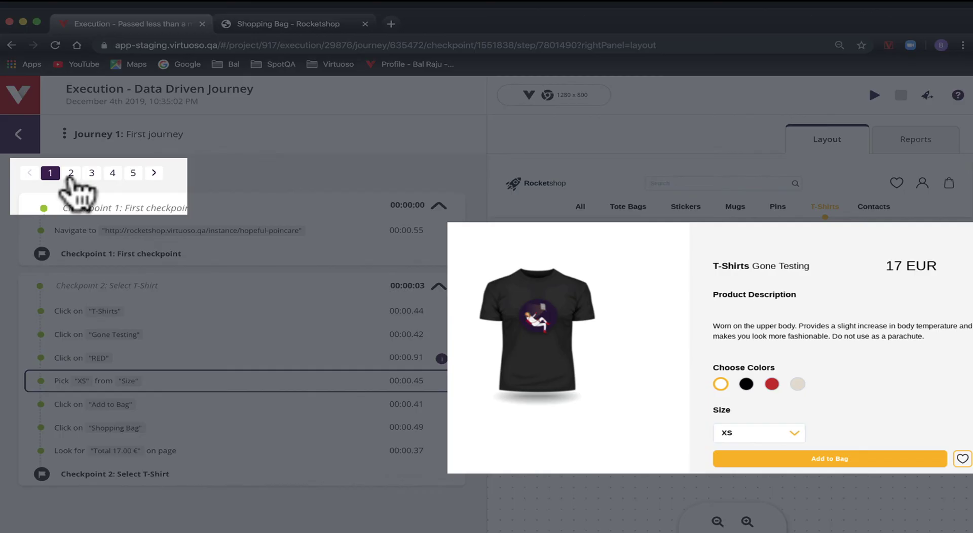
# - Page through data variations 2–5, picking sizes S, M, L and XL
pyautogui.click(63, 175)
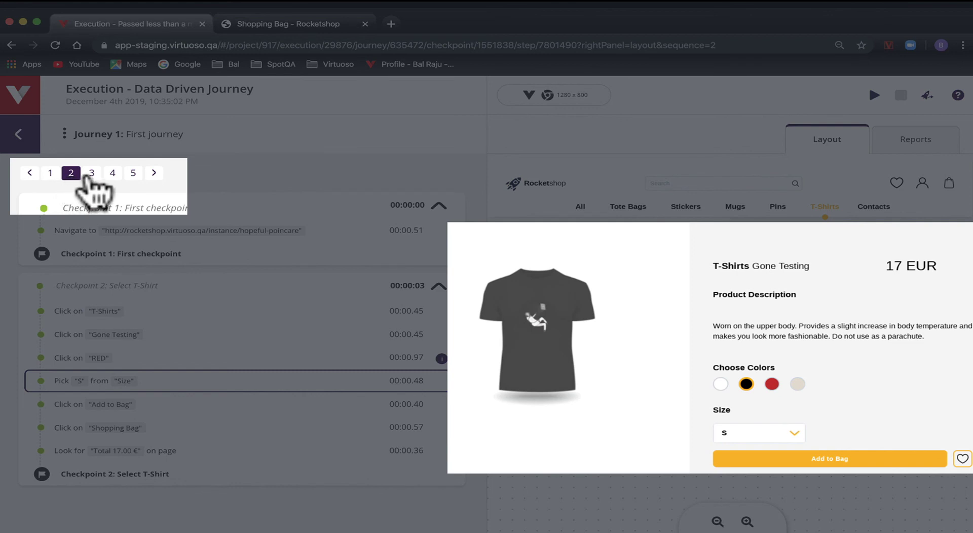
pyautogui.click(91, 175)
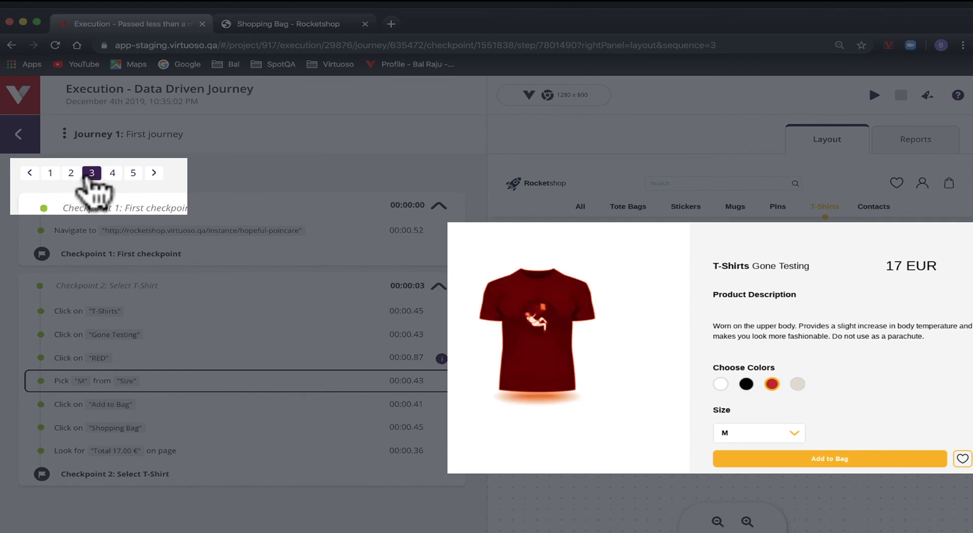
pyautogui.click(112, 174)
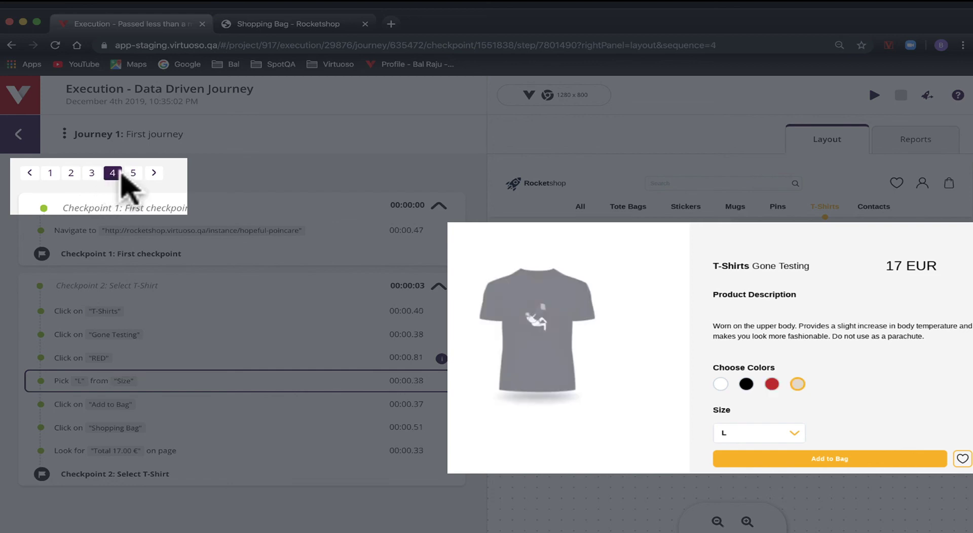
pyautogui.click(132, 174)
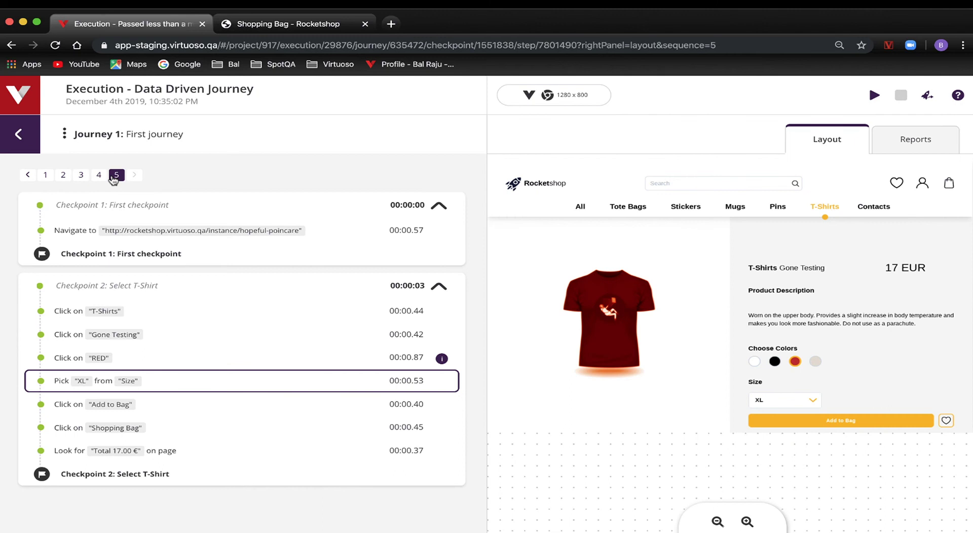
pyautogui.click(30, 103)
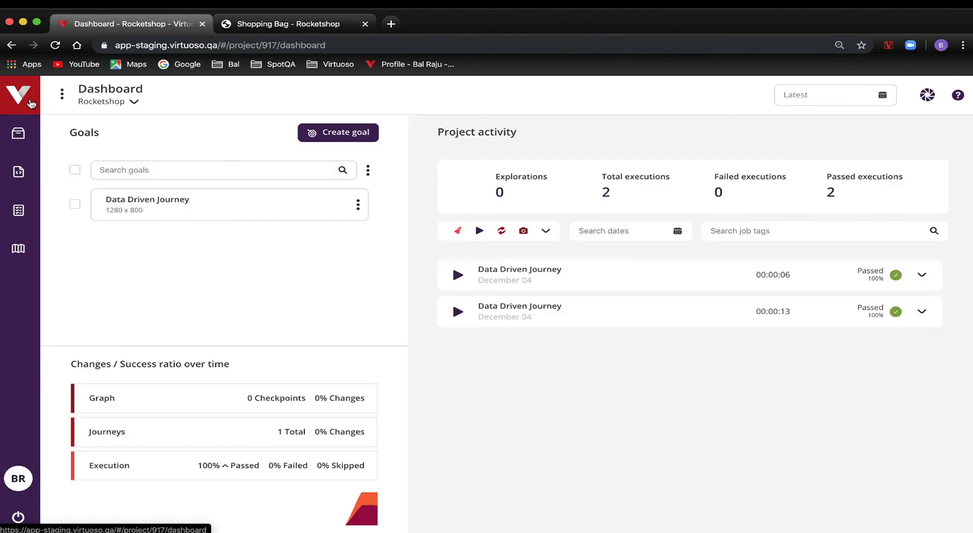